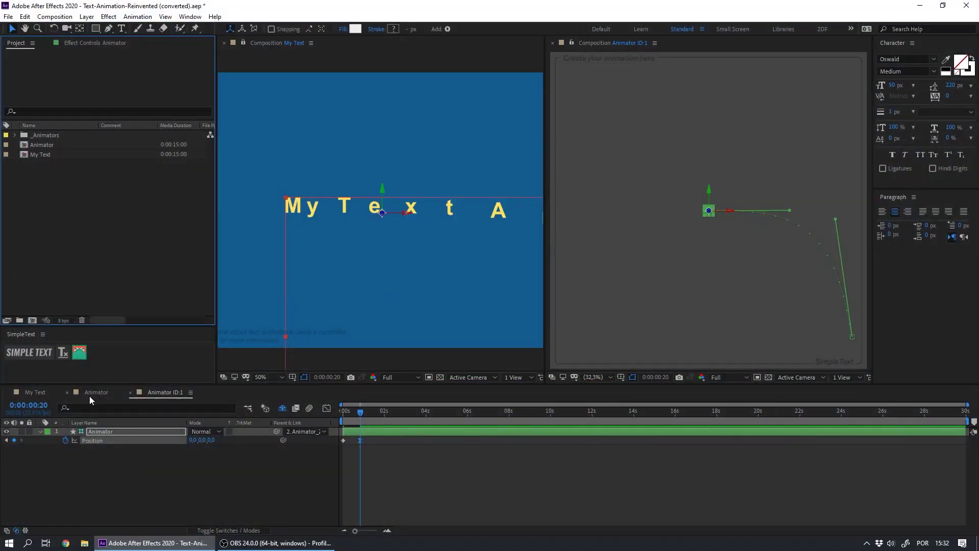
Open the Animator composition's timeline.
{"action": "left_click", "coordinate": [90, 393]}
Delete all of the Animator layer's keyframes from the start of the timeline.
{"action": "key", "text": "Home"}
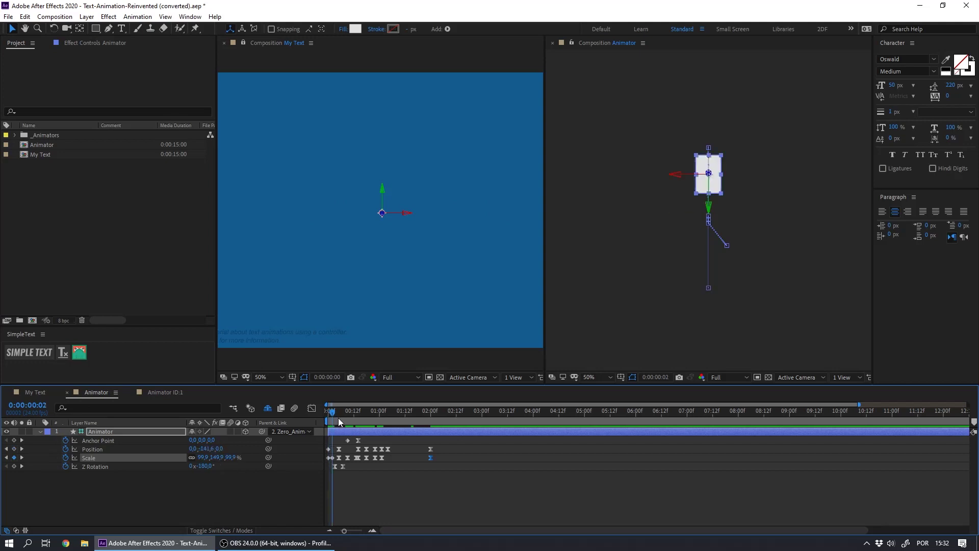
{"action": "left_click_drag", "start_coordinate": [66, 439], "coordinate": [67, 483]}
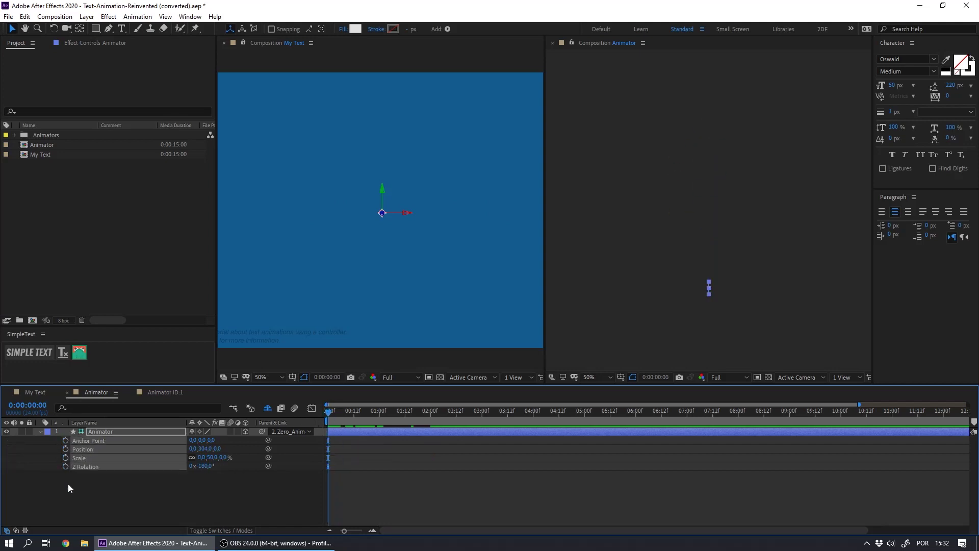
{"action": "key", "text": "Delete"}
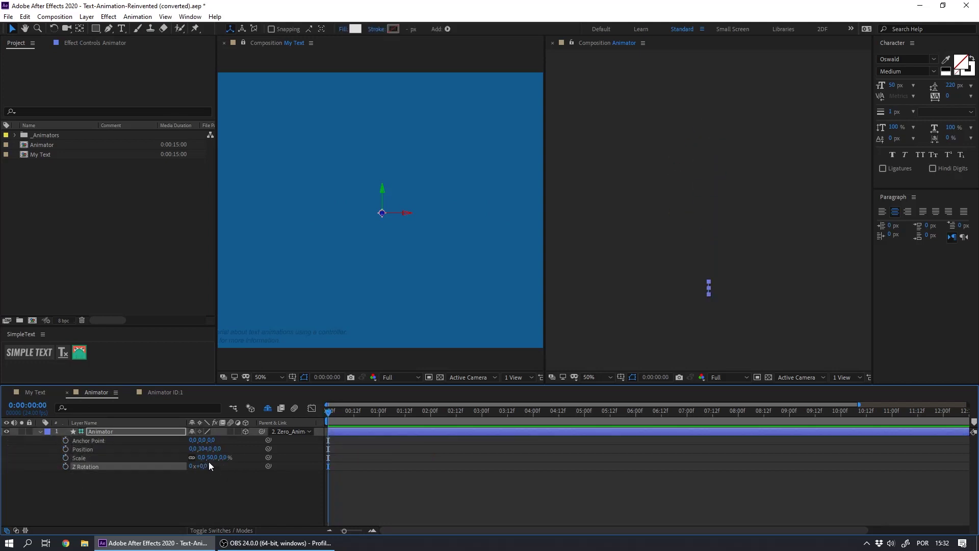
Reset Scale to 100% and Position Y to 0, then return to Animator ID:1.
{"action": "left_click", "coordinate": [230, 458]}
{"action": "type", "text": "100"}
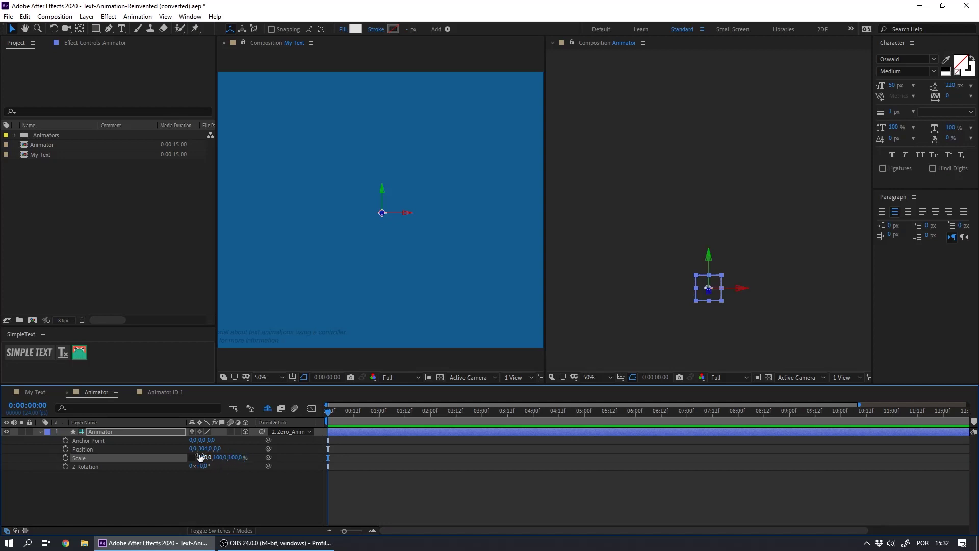
{"action": "key", "text": "Return"}
{"action": "left_click", "coordinate": [208, 449]}
{"action": "type", "text": "0"}
{"action": "key", "text": "Return"}
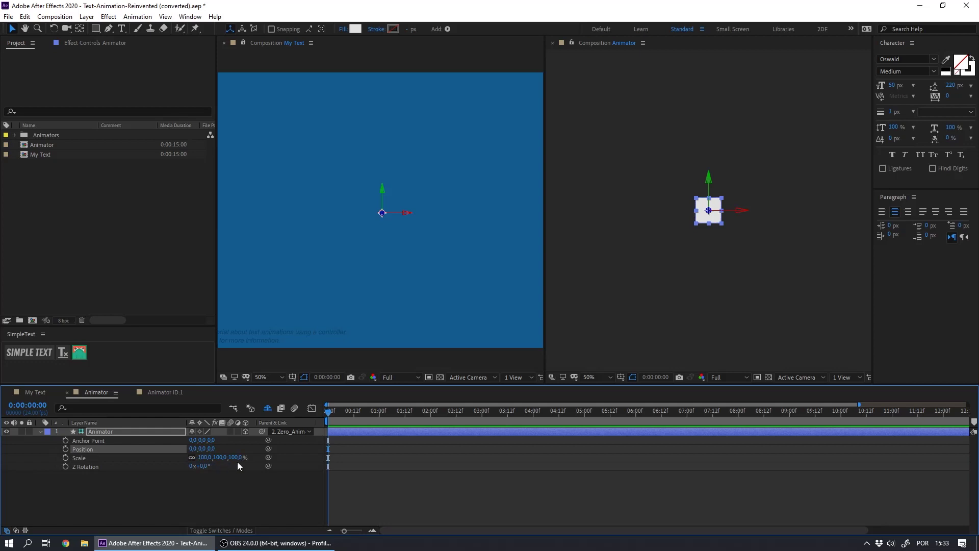
{"action": "left_click", "coordinate": [78, 189]}
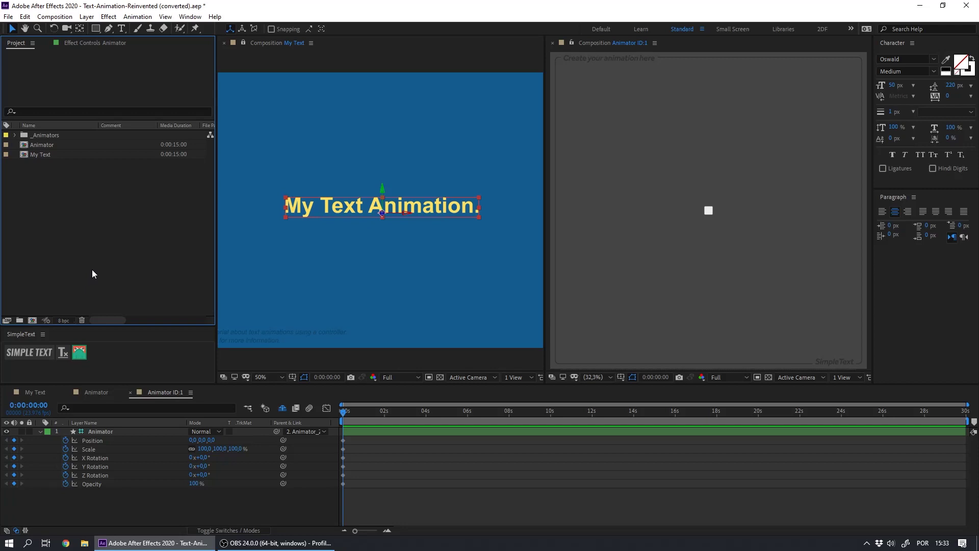
Add a Position keyframe at 1s on the controller layer.
{"action": "left_click", "coordinate": [127, 506]}
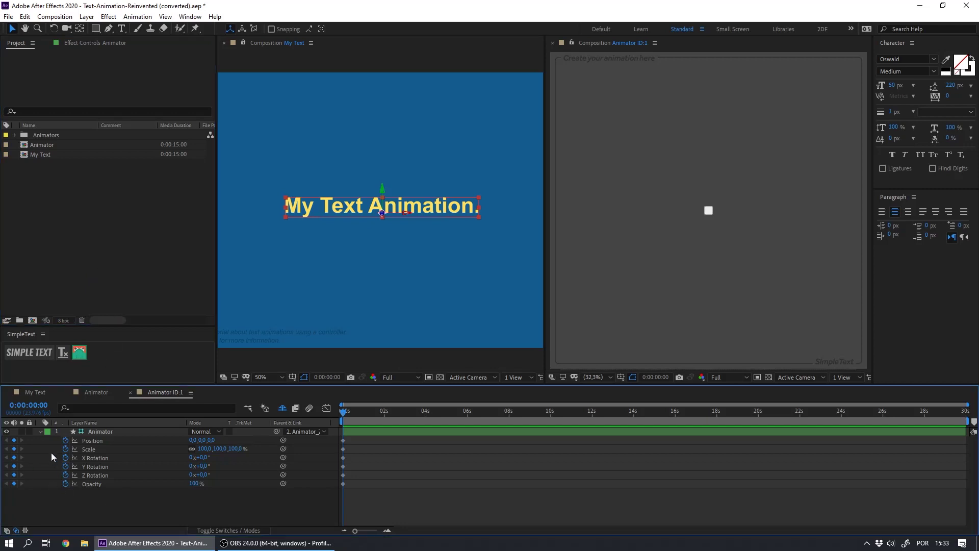
{"action": "left_click", "coordinate": [92, 441]}
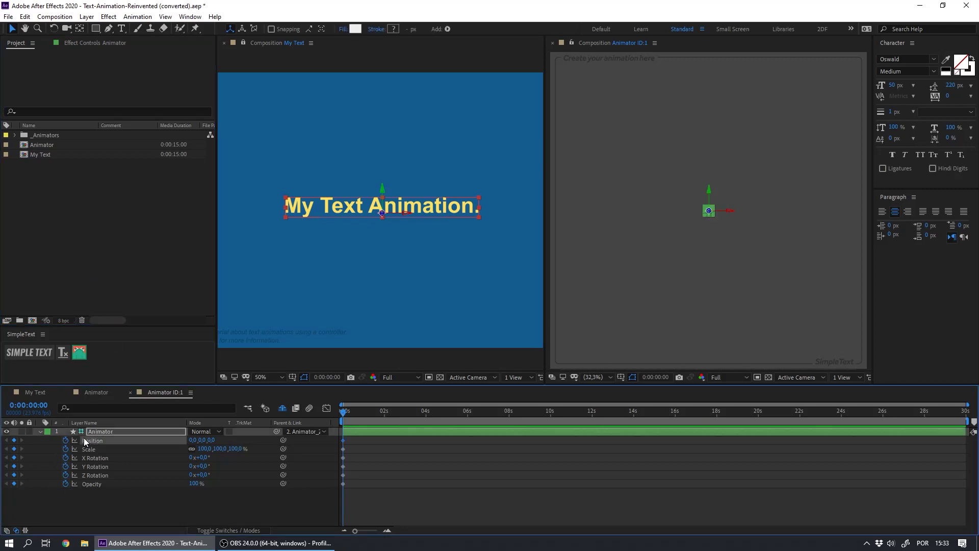
{"action": "key", "text": "shift+Page_Down"}
{"action": "key", "text": "shift+Page_Down"}
{"action": "left_click", "coordinate": [363, 440]}
Set the 0s Position keyframe's X to 800 and scrub to check the slide-in.
{"action": "key", "text": "Home"}
{"action": "left_click", "coordinate": [343, 440]}
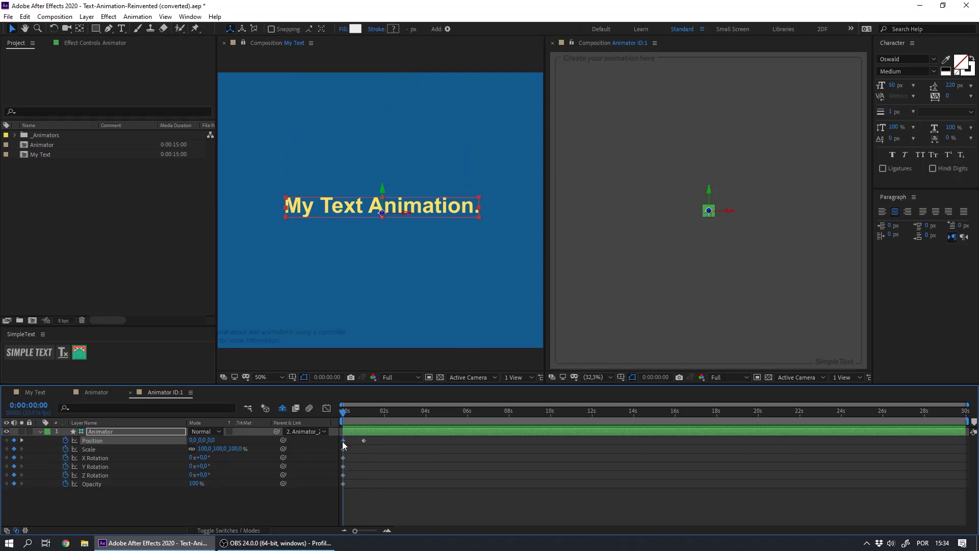
{"action": "left_click", "coordinate": [192, 440]}
{"action": "type", "text": "800"}
{"action": "key", "text": "Return"}
{"action": "left_click", "coordinate": [360, 502]}
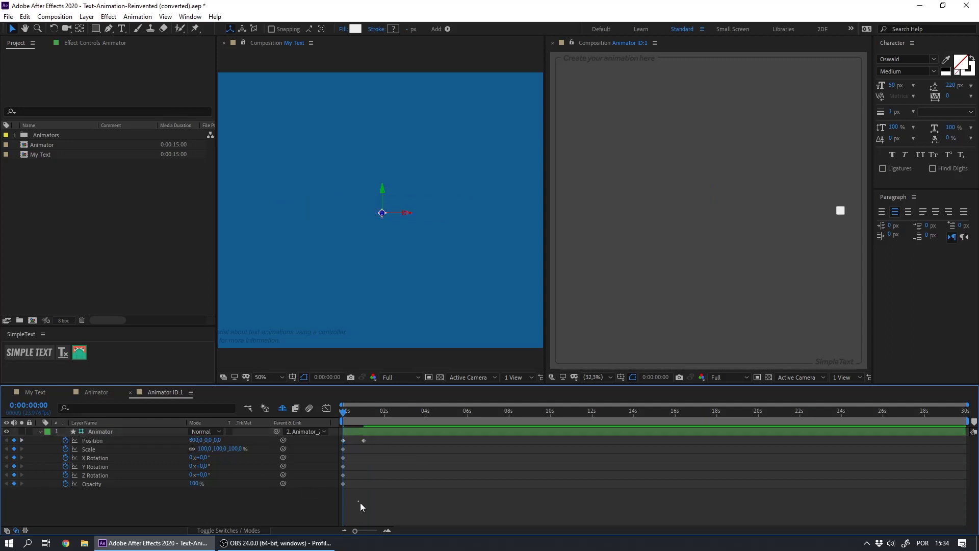
{"action": "mouse_move", "coordinate": [353, 412]}
{"action": "left_mouse_down"}
{"action": "mouse_move", "coordinate": [343, 415]}
{"action": "mouse_move", "coordinate": [363, 418]}
{"action": "left_mouse_up"}
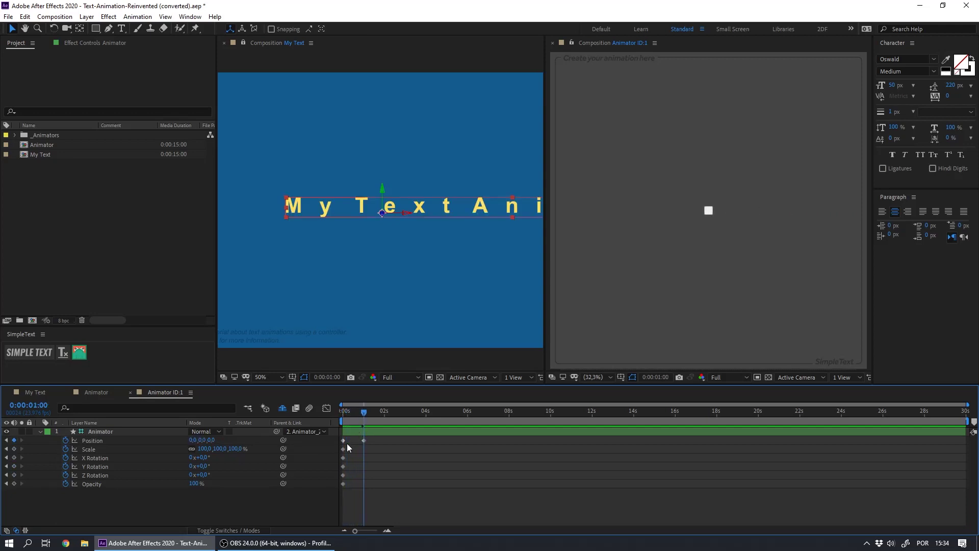
Ease the 1s Position keyframe to zero speed in the speed graph.
{"action": "left_click_drag", "start_coordinate": [356, 454], "coordinate": [374, 437]}
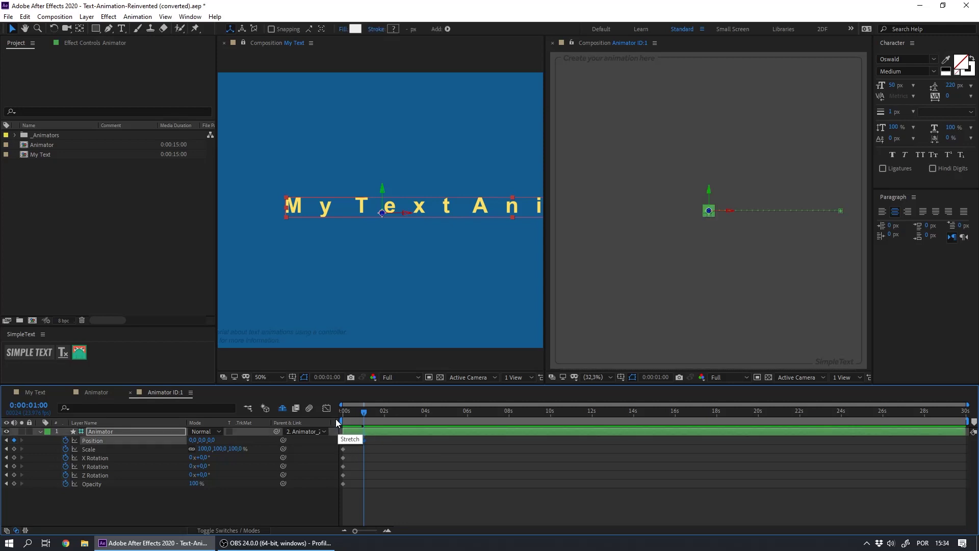
{"action": "left_click", "coordinate": [326, 409]}
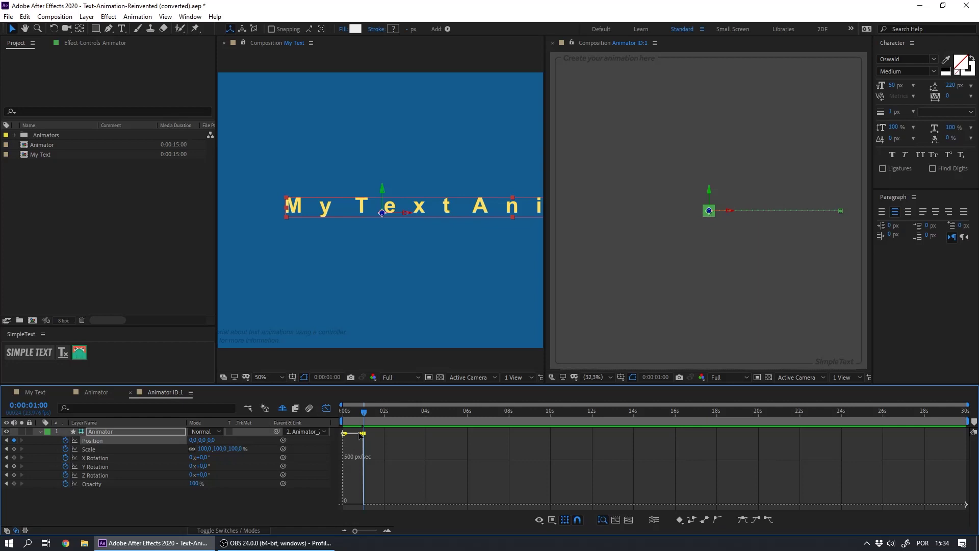
{"action": "left_click_drag", "start_coordinate": [354, 465], "coordinate": [353, 505]}
Preview the letters gliding in within My Text, then return to Animator ID:1.
{"action": "left_click", "coordinate": [103, 388]}
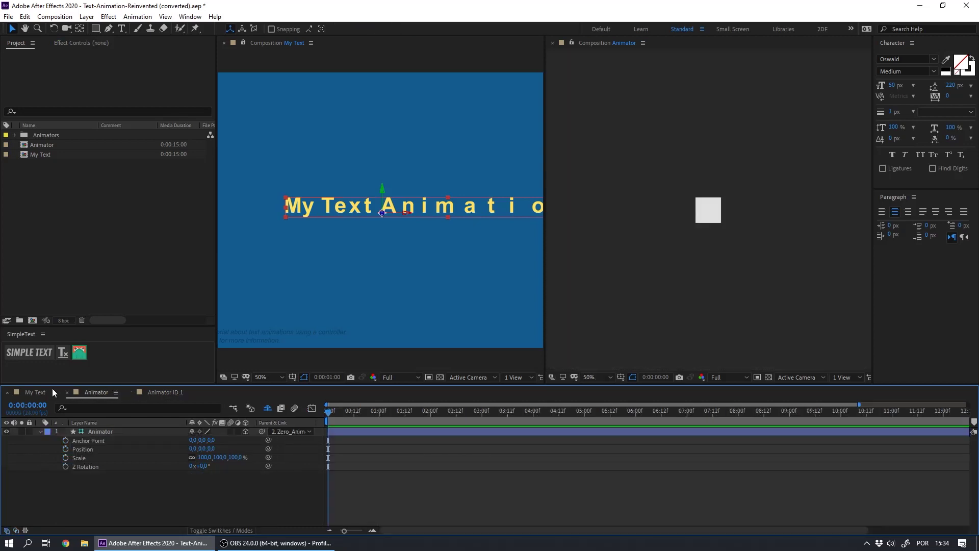
{"action": "left_click", "coordinate": [52, 389]}
{"action": "key", "text": "Home"}
{"action": "left_click", "coordinate": [182, 477]}
{"action": "key", "text": "space"}
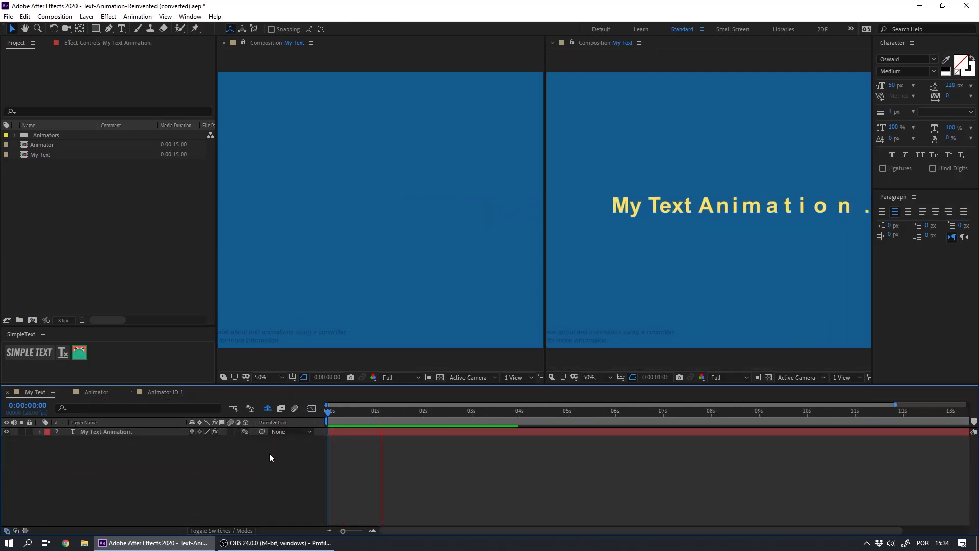
{"action": "key", "text": "space"}
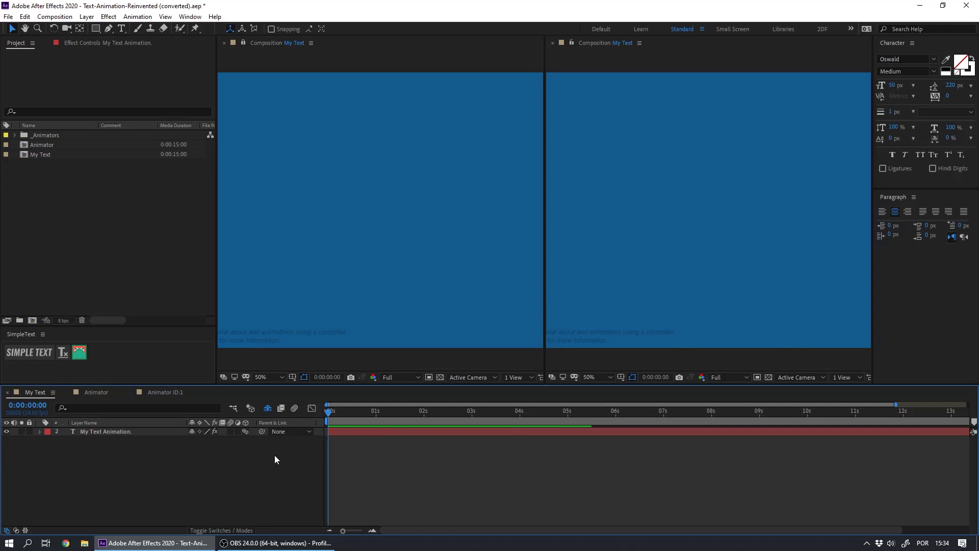
{"action": "key", "text": "space"}
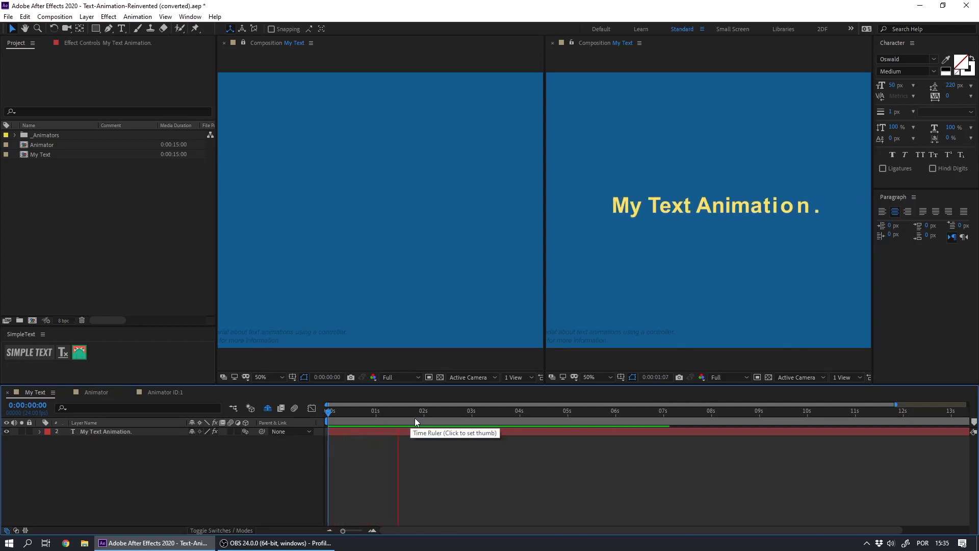
{"action": "left_click", "coordinate": [158, 395]}
Add controller Position keyframes at frames 5, 10 and 15.
{"action": "left_click", "coordinate": [280, 504]}
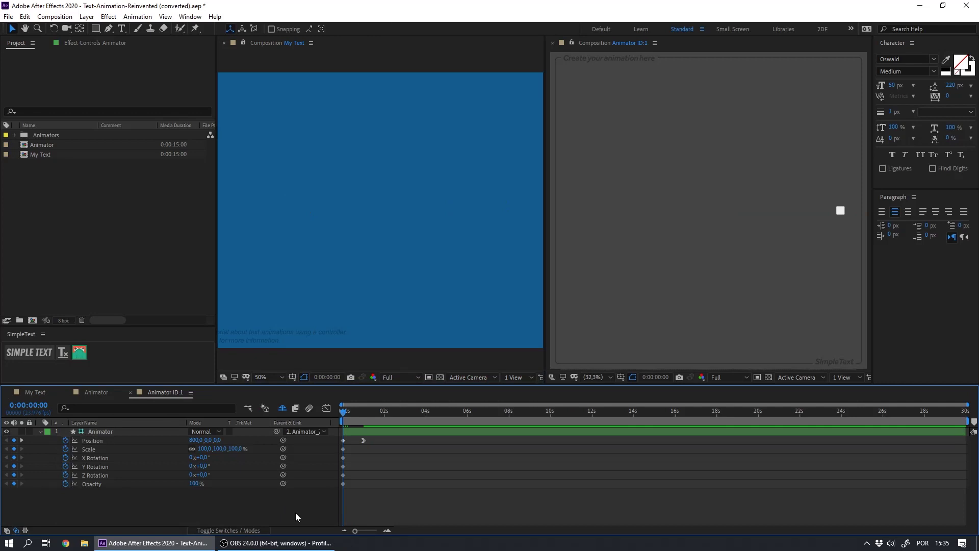
{"action": "key", "text": "equal"}
{"action": "key", "text": "equal"}
{"action": "key", "text": "equal"}
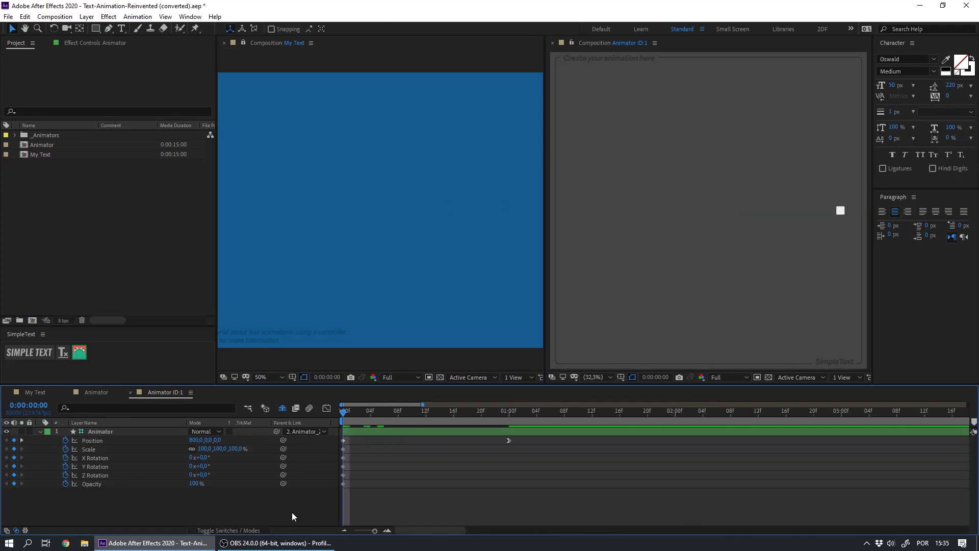
{"action": "left_click", "coordinate": [93, 441]}
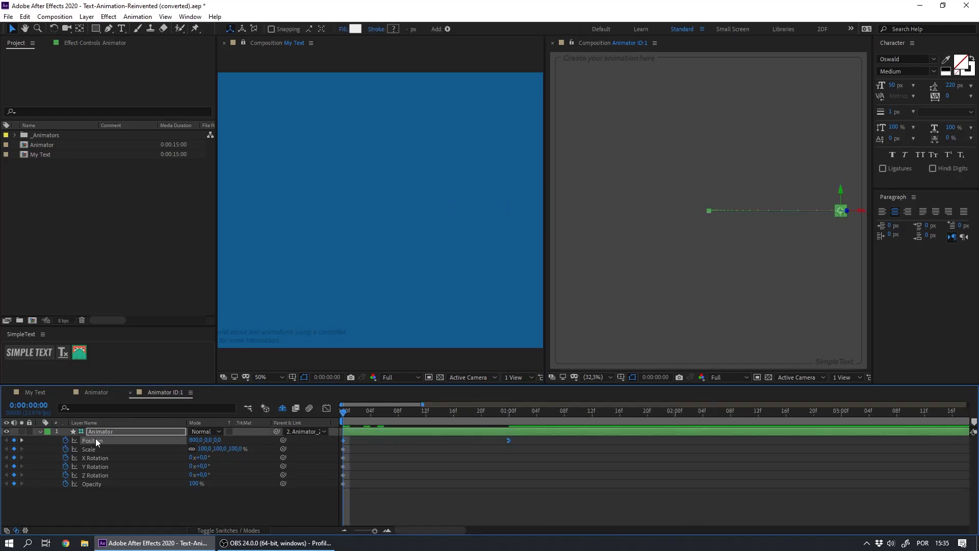
{"action": "key", "text": "space"}
{"action": "left_click", "coordinate": [14, 440]}
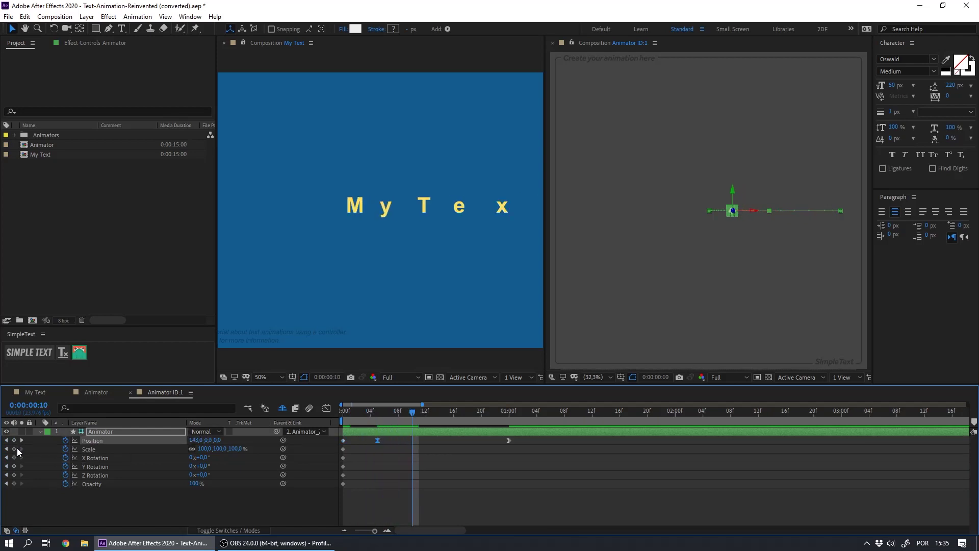
{"action": "left_click", "coordinate": [15, 440]}
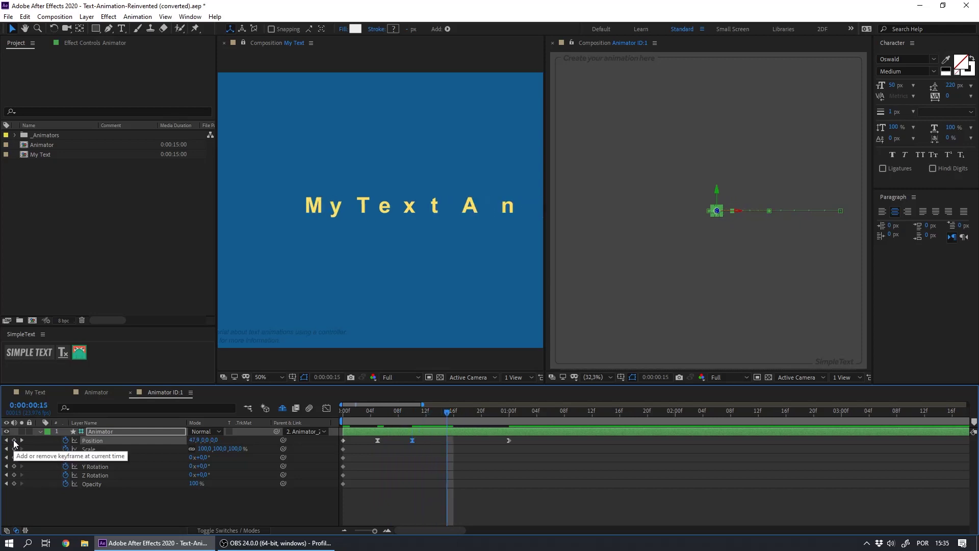
{"action": "left_click", "coordinate": [14, 440]}
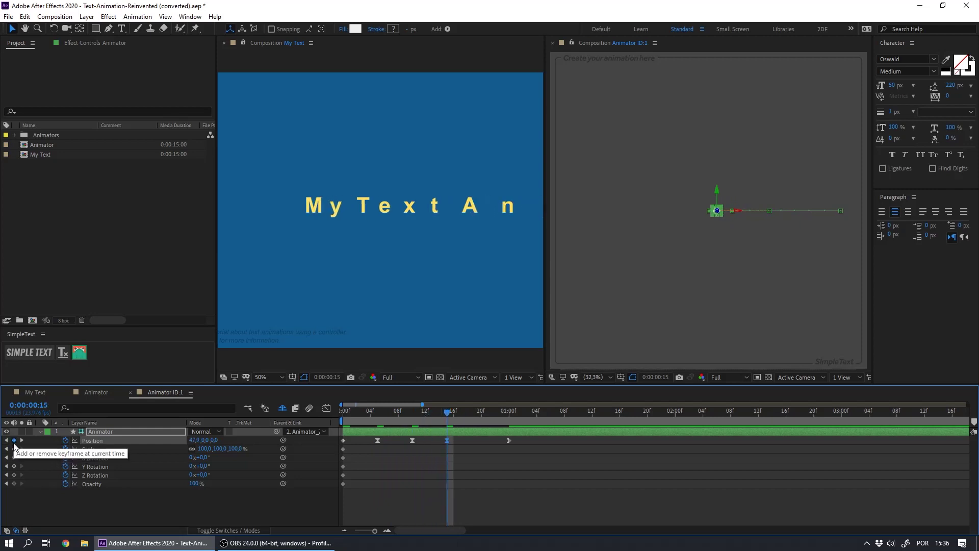
Set Position Y to -50 at frame 5 and -20 at frame 15.
{"action": "left_click", "coordinate": [374, 412]}
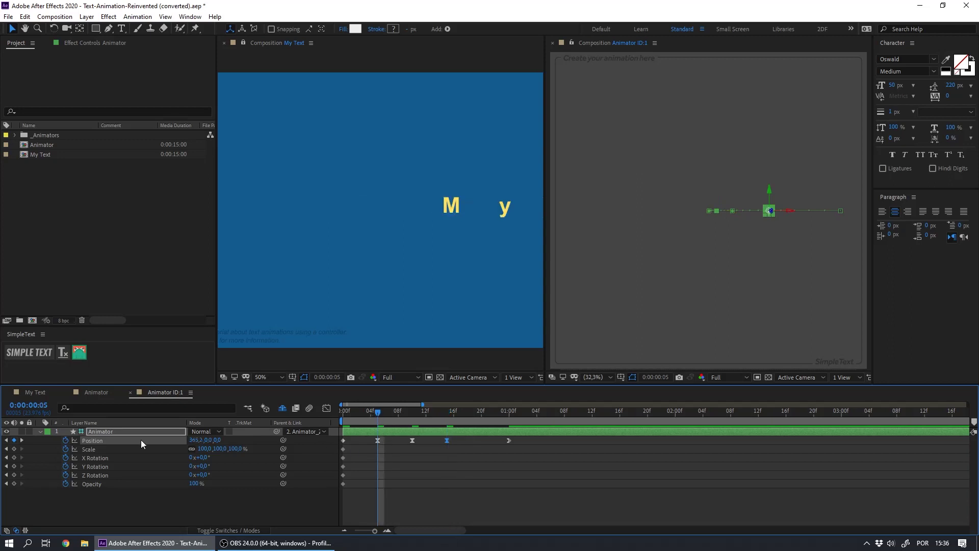
{"action": "left_click", "coordinate": [207, 440]}
{"action": "type", "text": "-50"}
{"action": "key", "text": "Return"}
{"action": "key", "text": "k"}
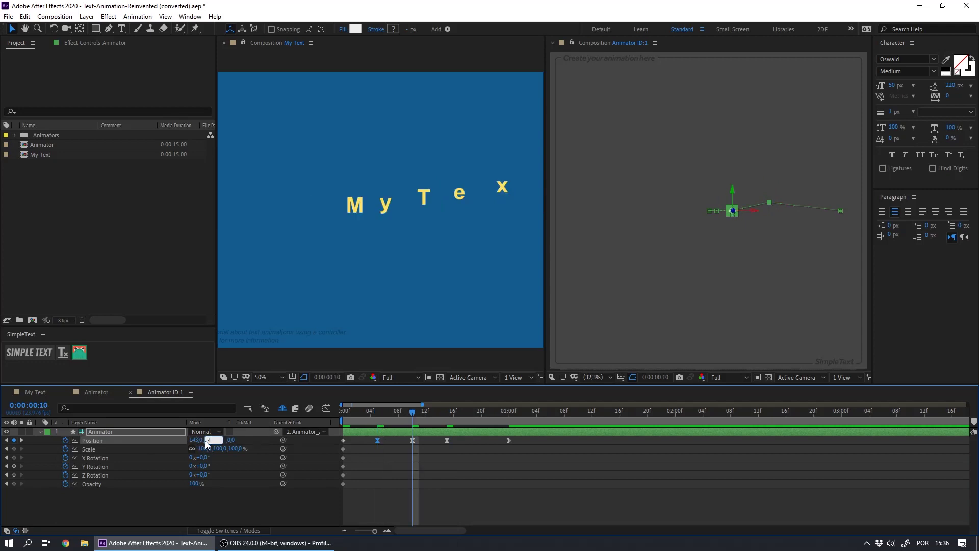
{"action": "key", "text": "k"}
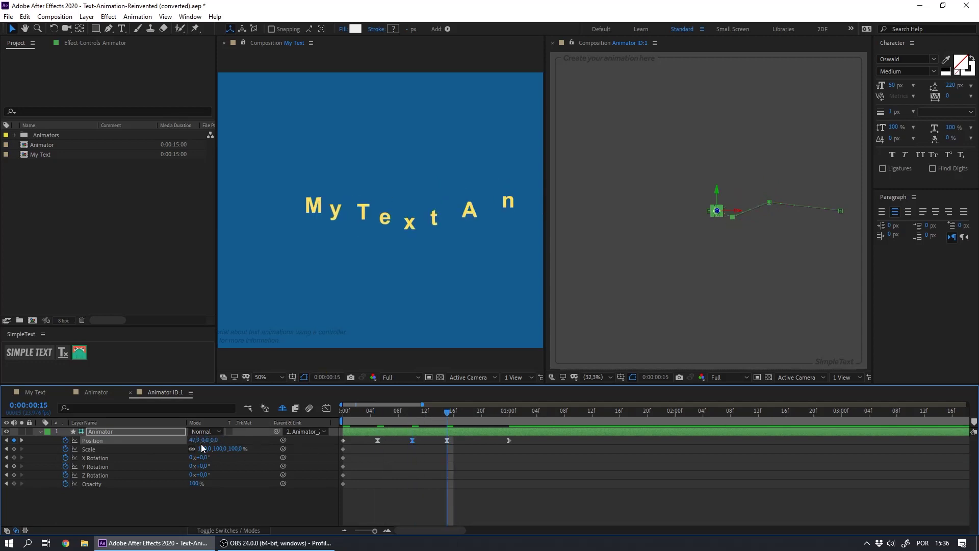
{"action": "key", "text": "Return"}
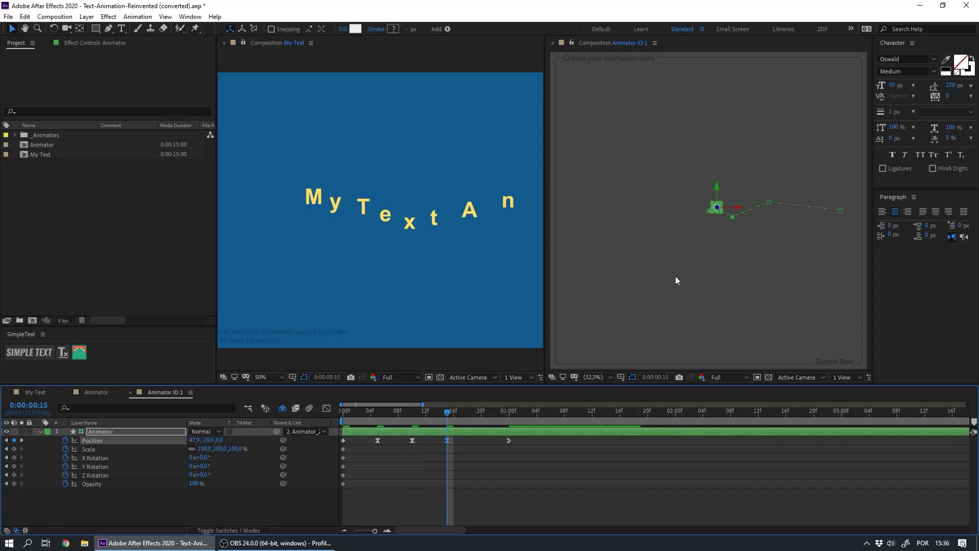
Convert two motion-path corners into smooth bezier points with the Pen tool, then preview.
{"action": "key", "text": "g"}
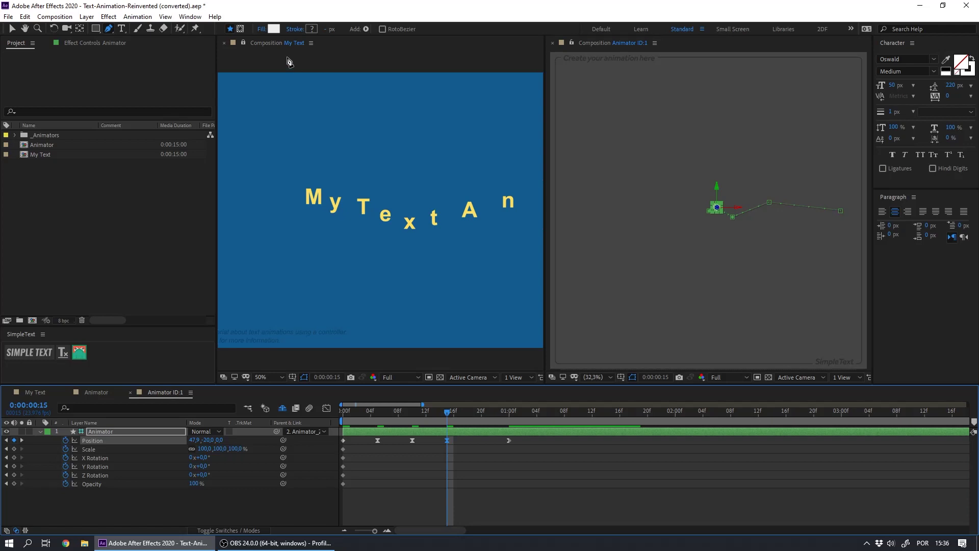
{"action": "left_click", "coordinate": [837, 215]}
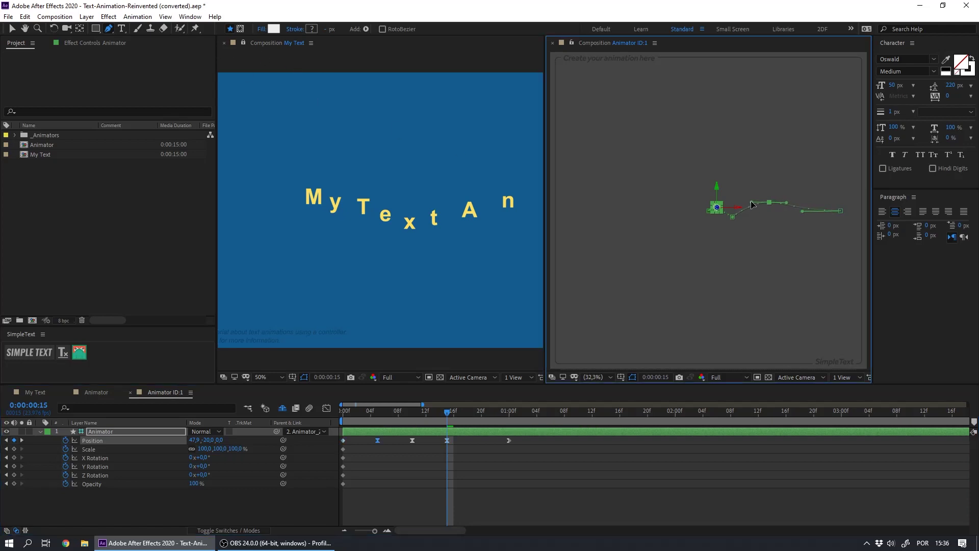
{"action": "left_click", "coordinate": [734, 219]}
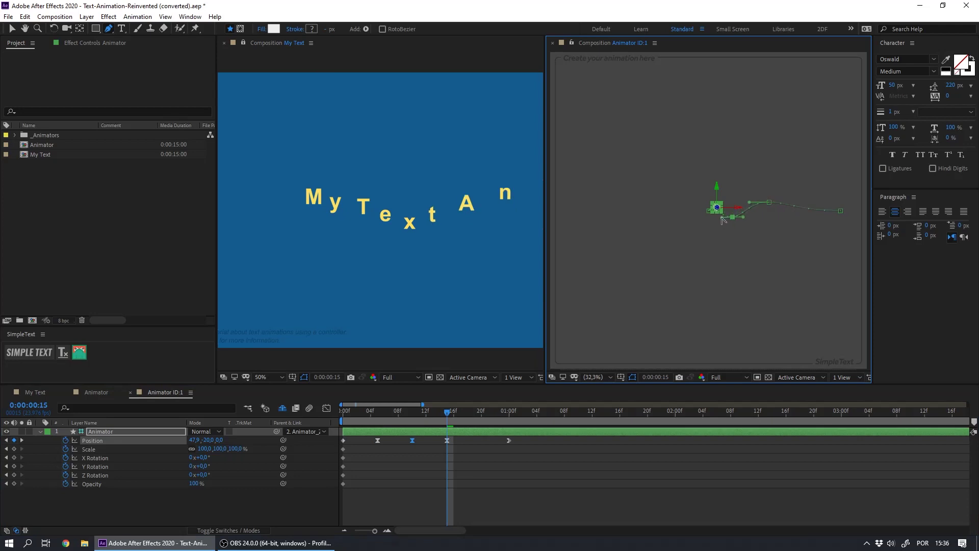
{"action": "key", "text": "comma"}
{"action": "key", "text": "space"}
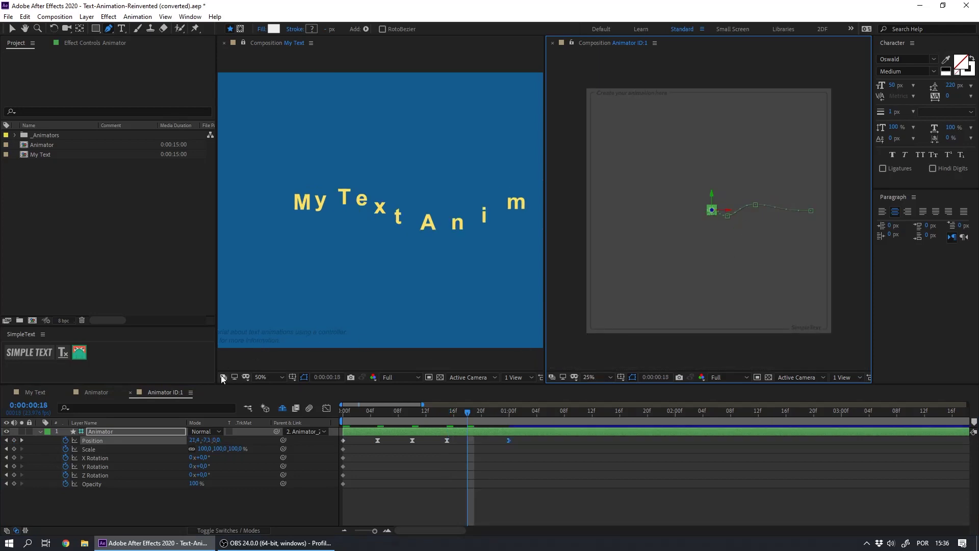
Return to the Selection tool and display the controller's Position speed graph.
{"action": "left_click", "coordinate": [516, 470]}
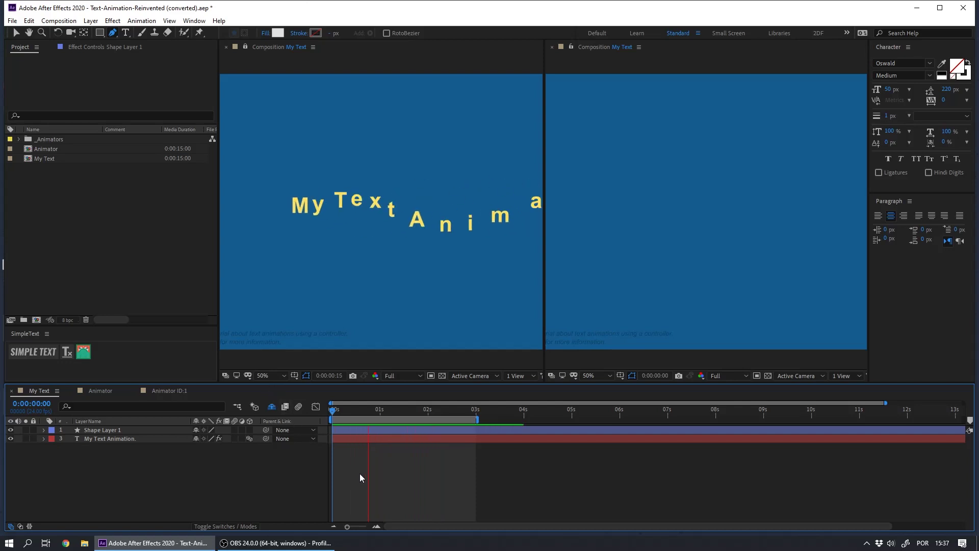
{"action": "key", "text": "v"}
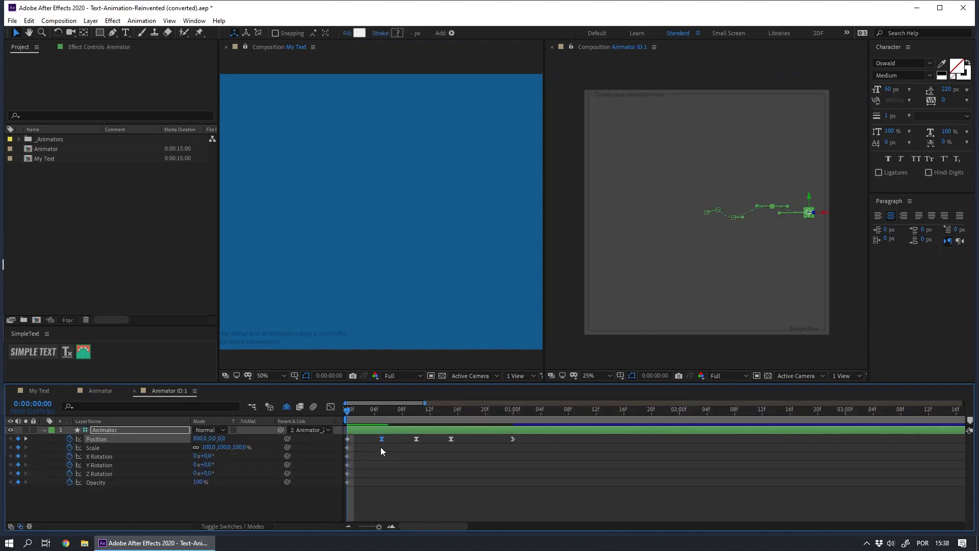
{"action": "left_click", "coordinate": [734, 219]}
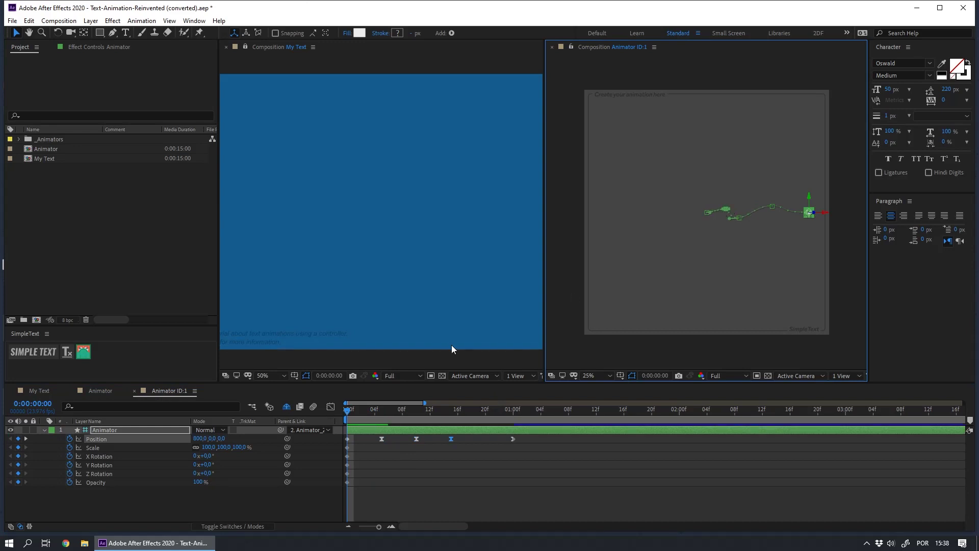
{"action": "left_click", "coordinate": [331, 406]}
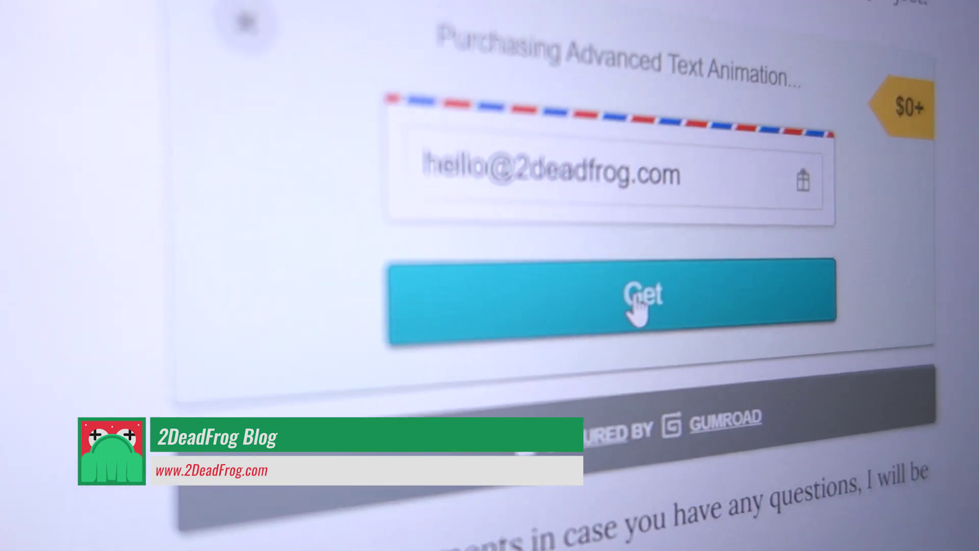
Claim the free Advanced Text Animation project on Gumroad.
{"action": "left_click", "coordinate": [654, 326]}
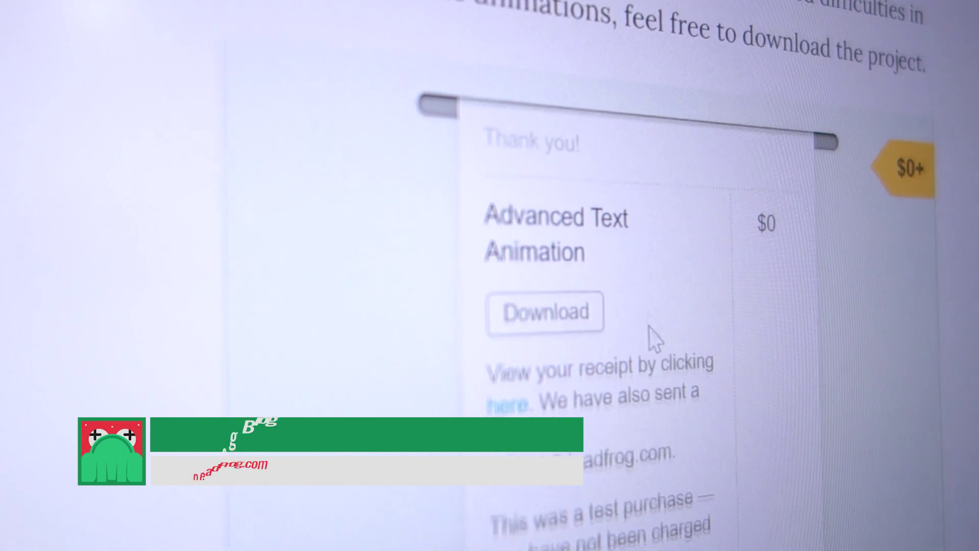